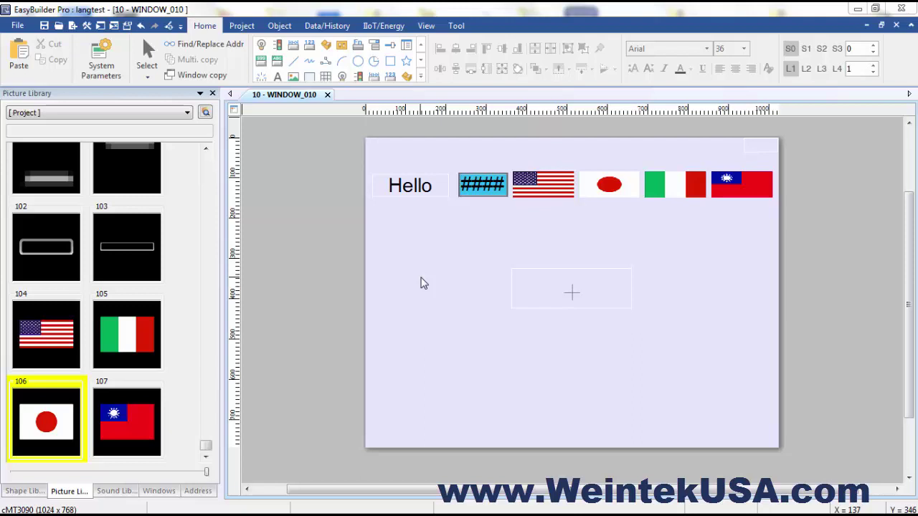
Inspect the numeric display's and the US flag button's properties, then close them
{"action": "double_click", "coordinate": [486, 195]}
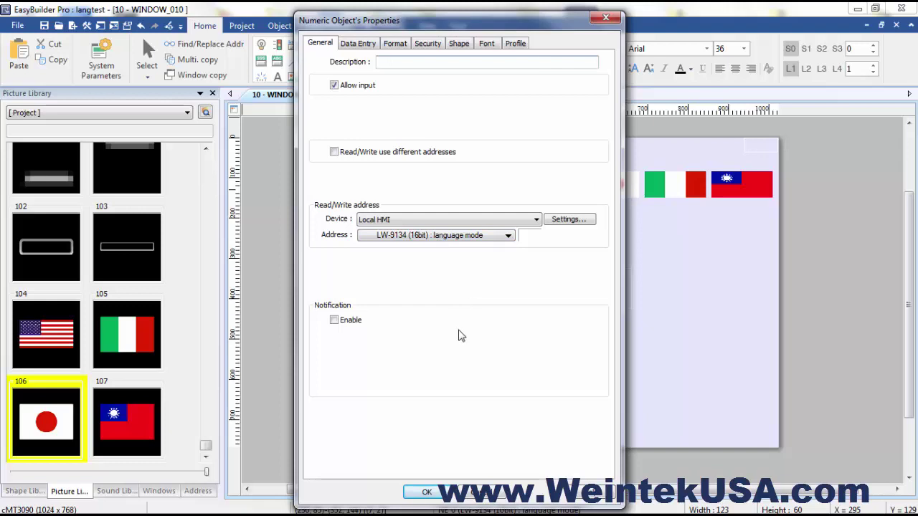
{"action": "left_click", "coordinate": [416, 492]}
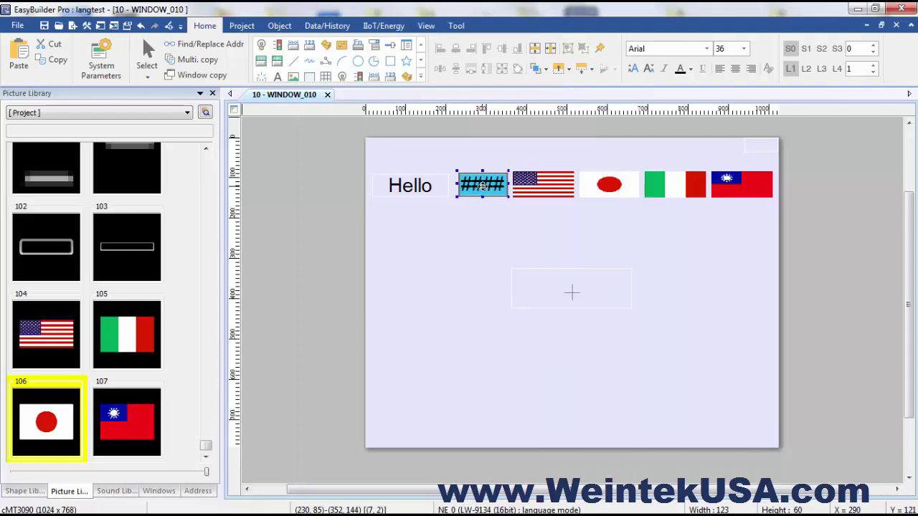
{"action": "double_click", "coordinate": [546, 188]}
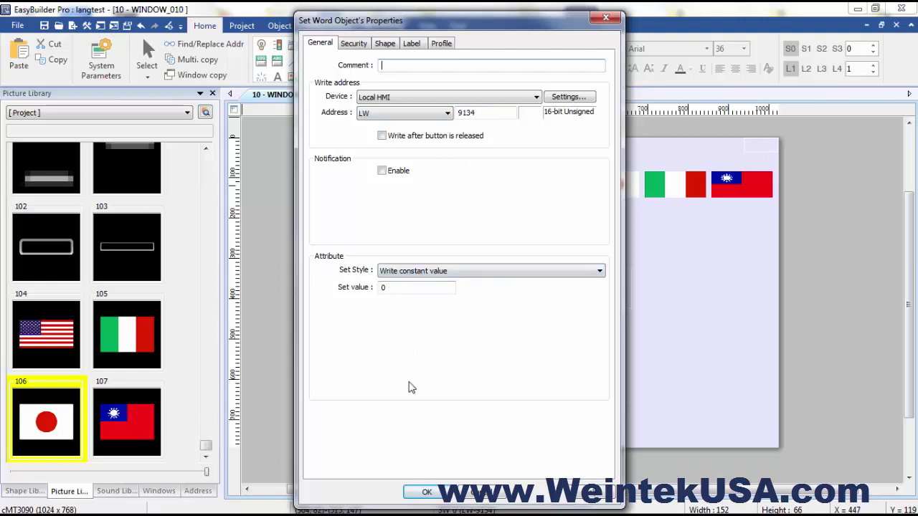
{"action": "left_click", "coordinate": [427, 492]}
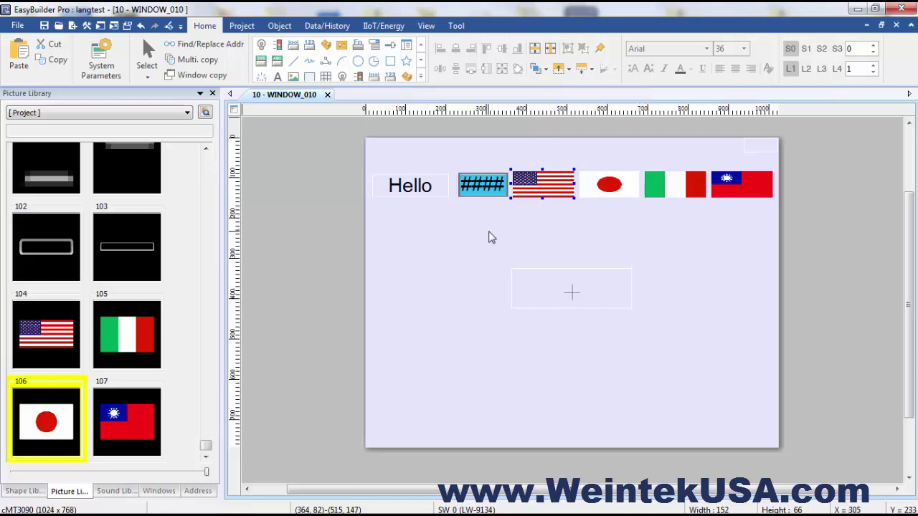
From the Hello text's properties, create a new label Label_1 in the label tag library and open its content settings
{"action": "double_click", "coordinate": [422, 195]}
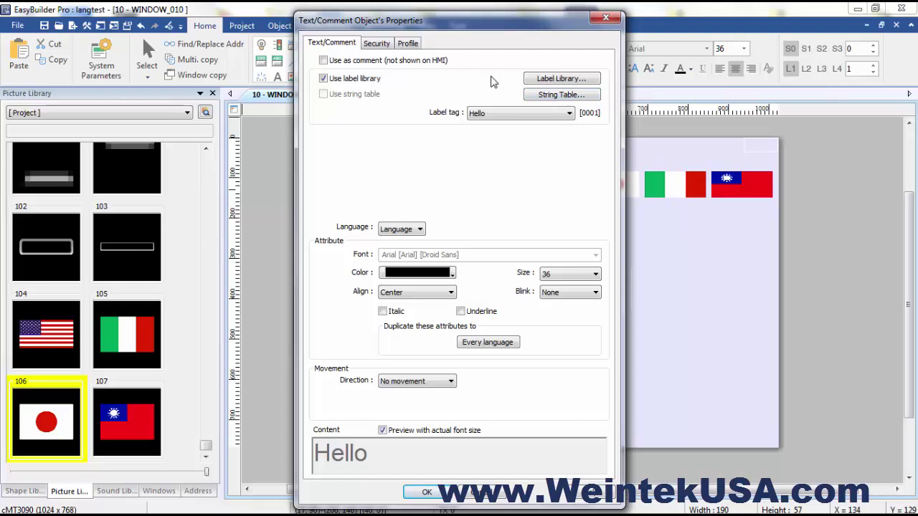
{"action": "left_click", "coordinate": [545, 79]}
{"action": "left_click", "coordinate": [315, 139]}
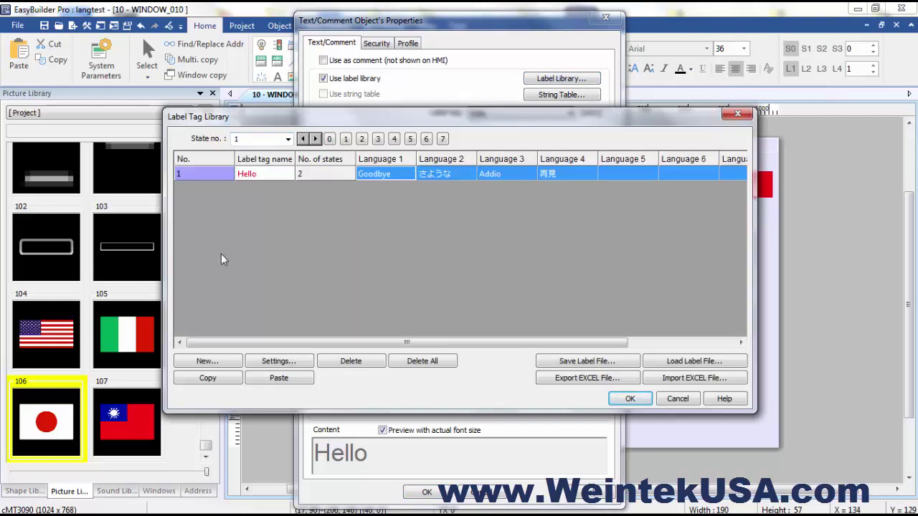
{"action": "left_click", "coordinate": [211, 364]}
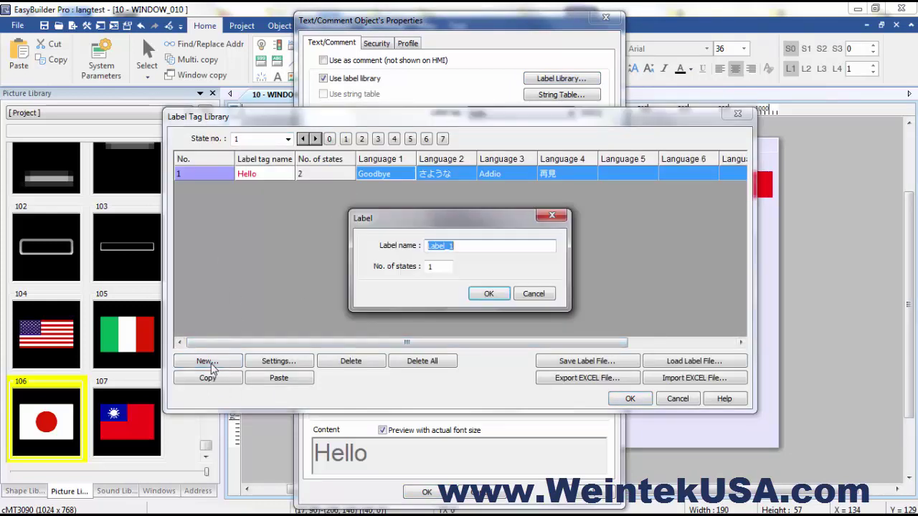
{"action": "left_click", "coordinate": [503, 295]}
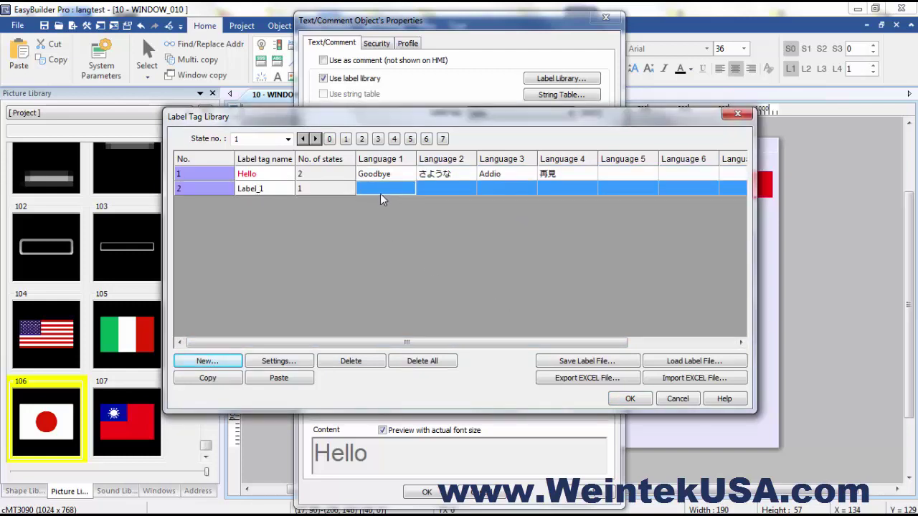
{"action": "left_click", "coordinate": [277, 362]}
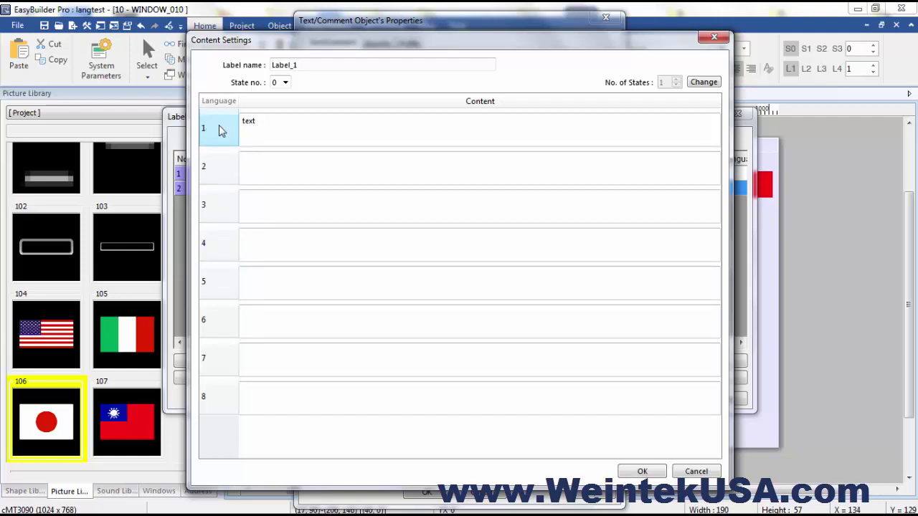
Raise Label_1's number of states from 1 to 2 and confirm
{"action": "left_click", "coordinate": [285, 83]}
{"action": "left_click", "coordinate": [286, 84]}
{"action": "left_click", "coordinate": [703, 82]}
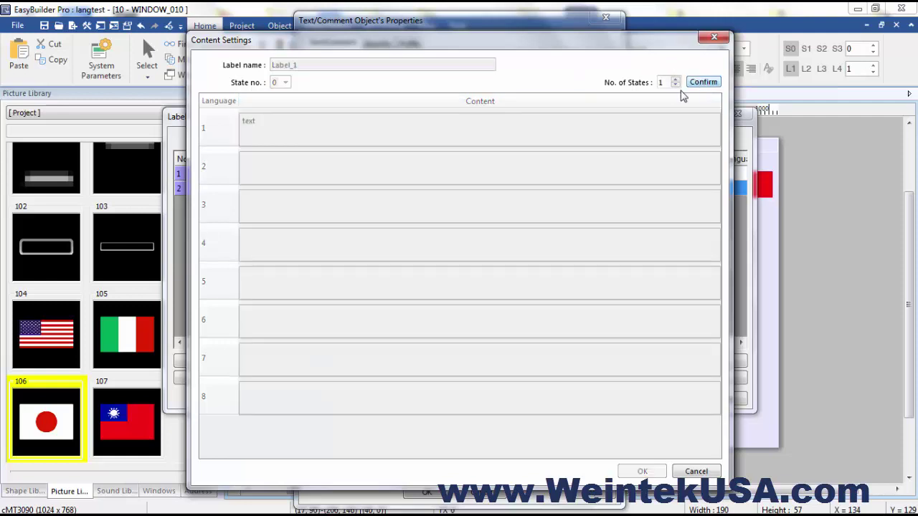
{"action": "left_click", "coordinate": [675, 79]}
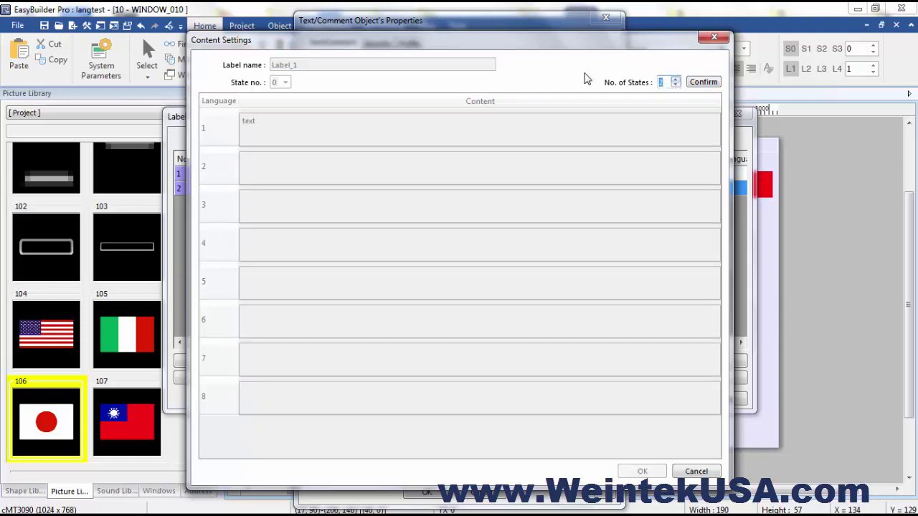
{"action": "left_click", "coordinate": [705, 81]}
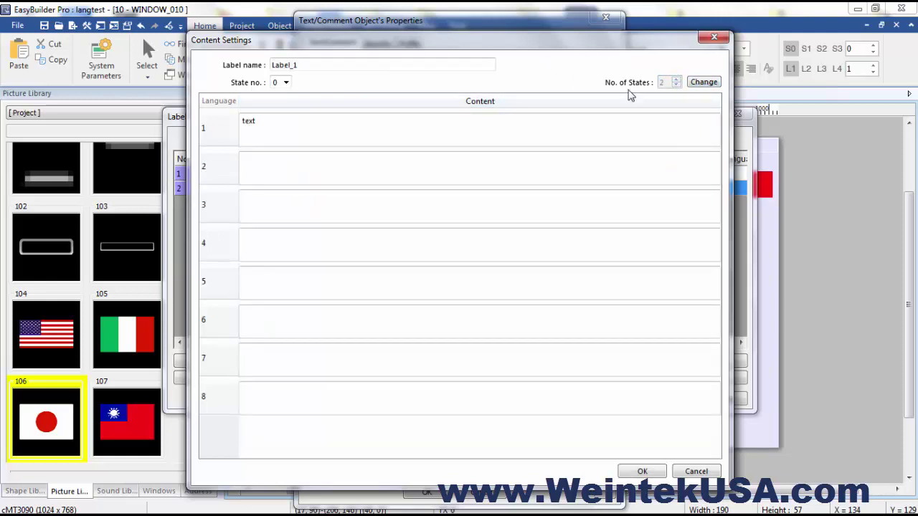
View Label_1's state 1, close its content settings, and select the Hello label
{"action": "left_click", "coordinate": [286, 83]}
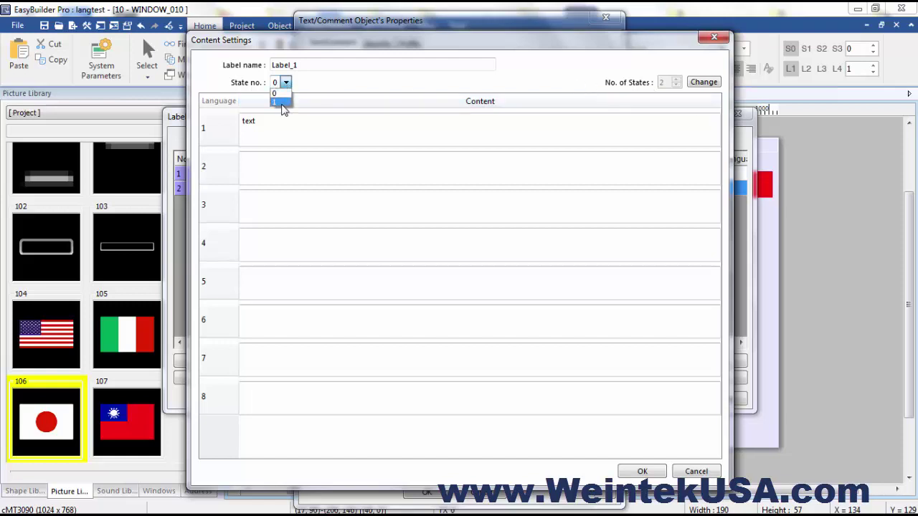
{"action": "left_click", "coordinate": [281, 103]}
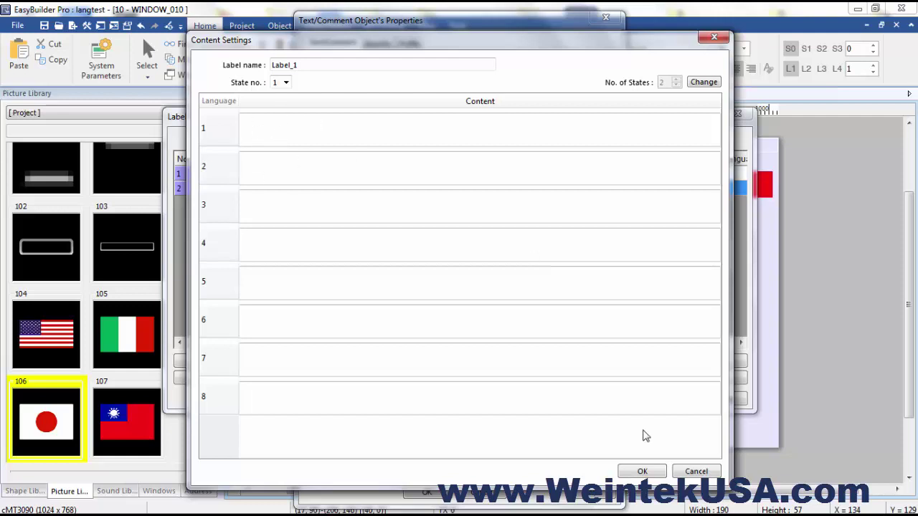
{"action": "left_click", "coordinate": [644, 471]}
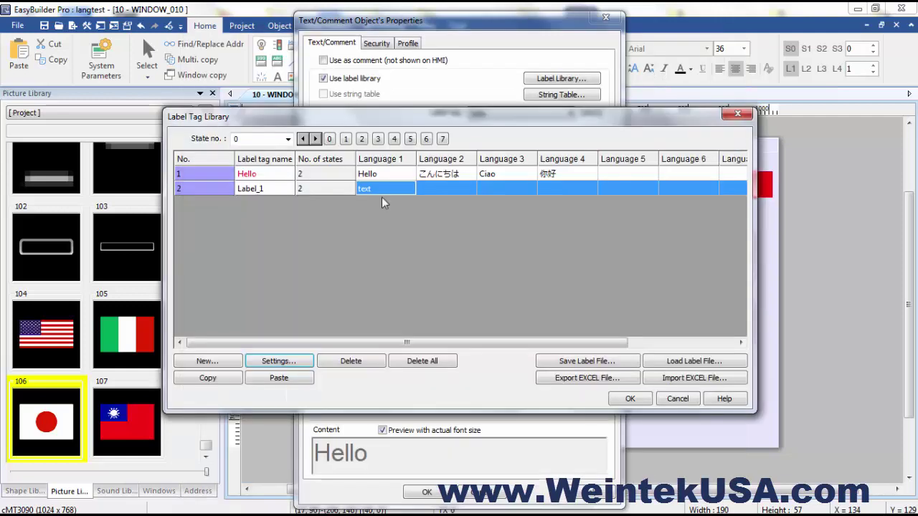
{"action": "left_click", "coordinate": [268, 177]}
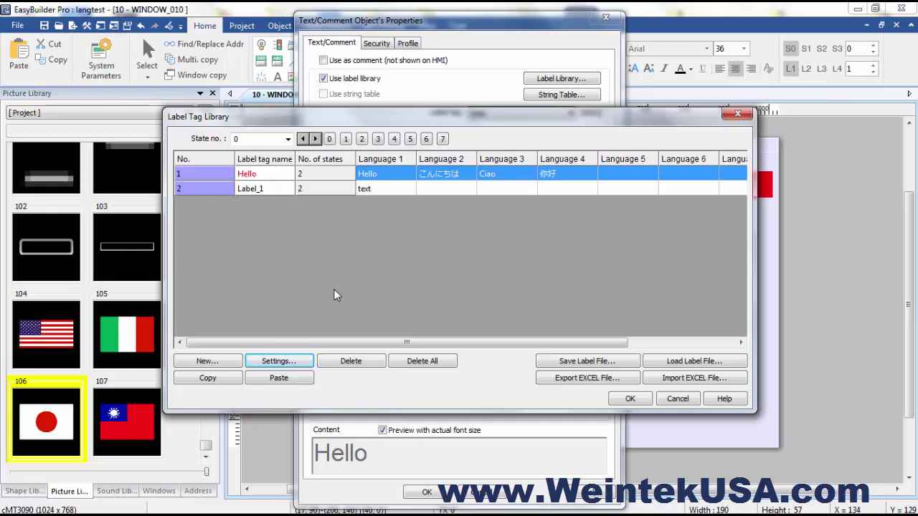
Review the Hello label's state 1 translations for languages 2–4, including Addio, then close the library
{"action": "left_click", "coordinate": [276, 361]}
{"action": "left_click", "coordinate": [286, 82]}
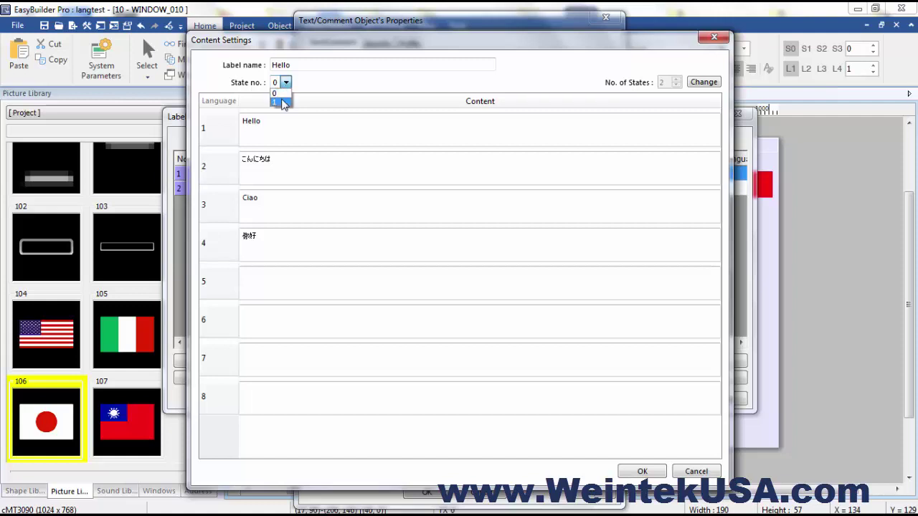
{"action": "left_click", "coordinate": [283, 103]}
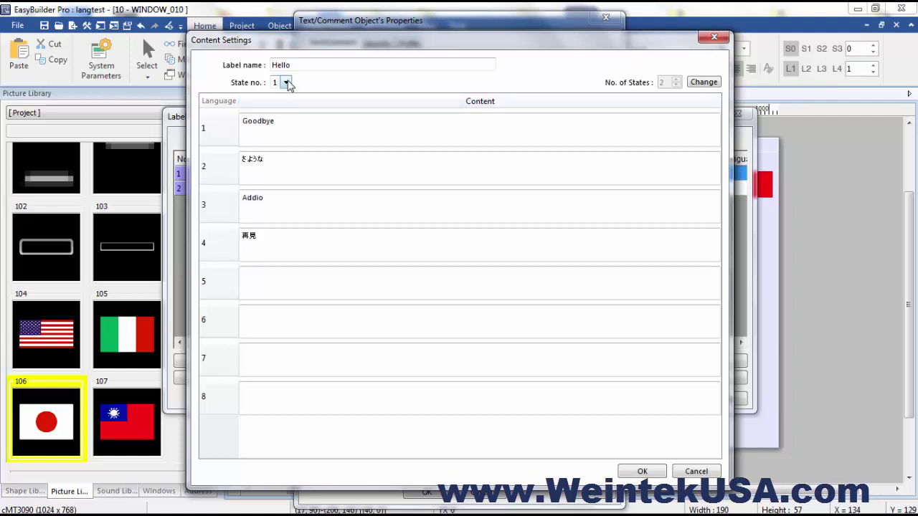
{"action": "left_click", "coordinate": [279, 160]}
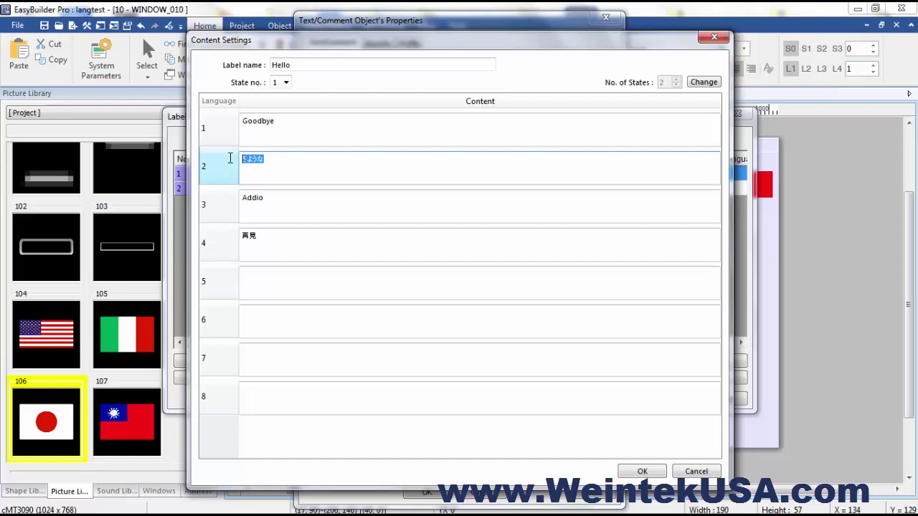
{"action": "left_click", "coordinate": [268, 201]}
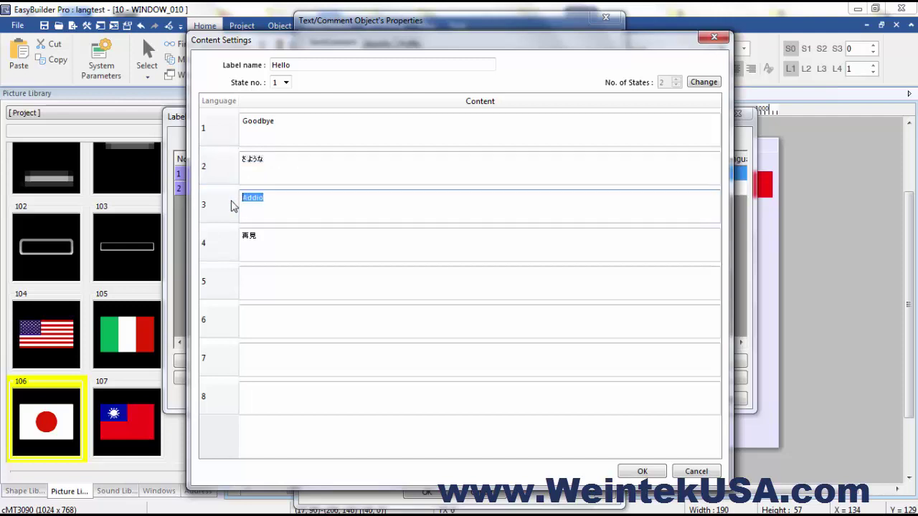
{"action": "left_click", "coordinate": [262, 236]}
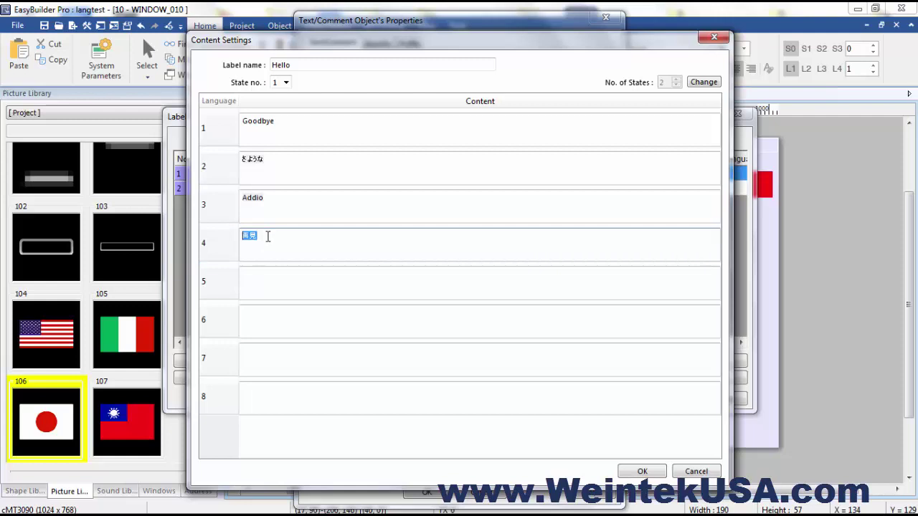
{"action": "left_click", "coordinate": [267, 237]}
{"action": "left_click", "coordinate": [641, 472]}
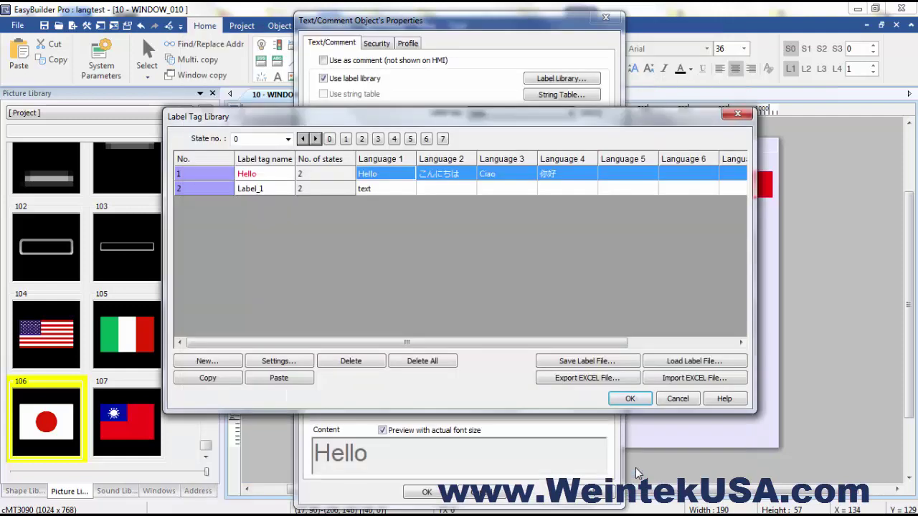
{"action": "left_click", "coordinate": [627, 399]}
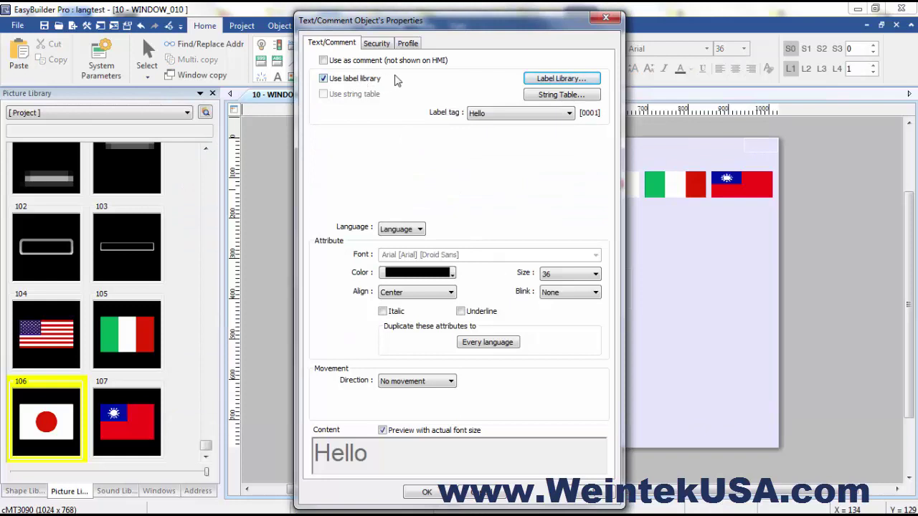
Confirm the Hello text object and start a new word lamp with 4 states
{"action": "left_click", "coordinate": [422, 493]}
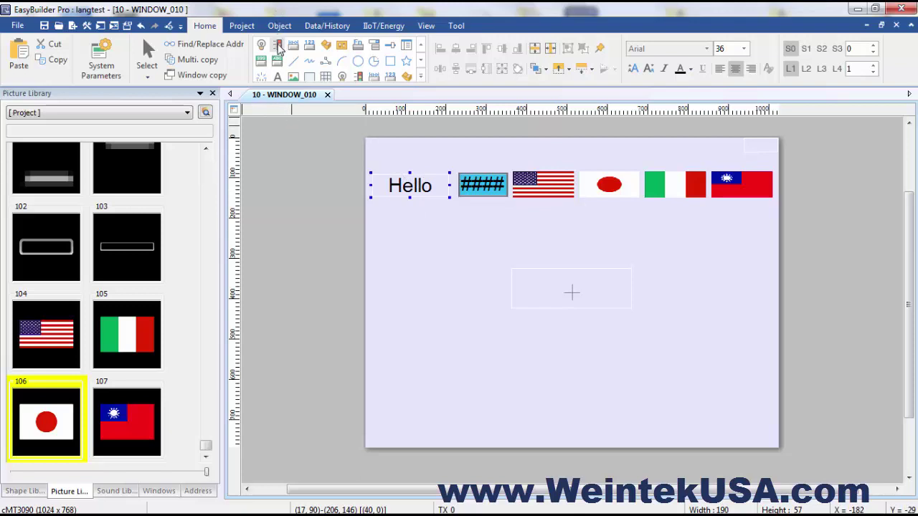
{"action": "left_click", "coordinate": [279, 46]}
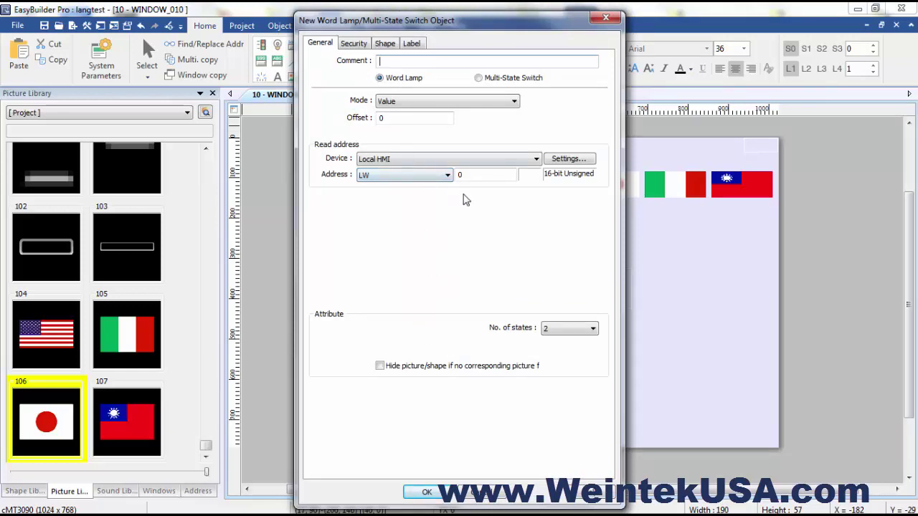
{"action": "left_click", "coordinate": [556, 330]}
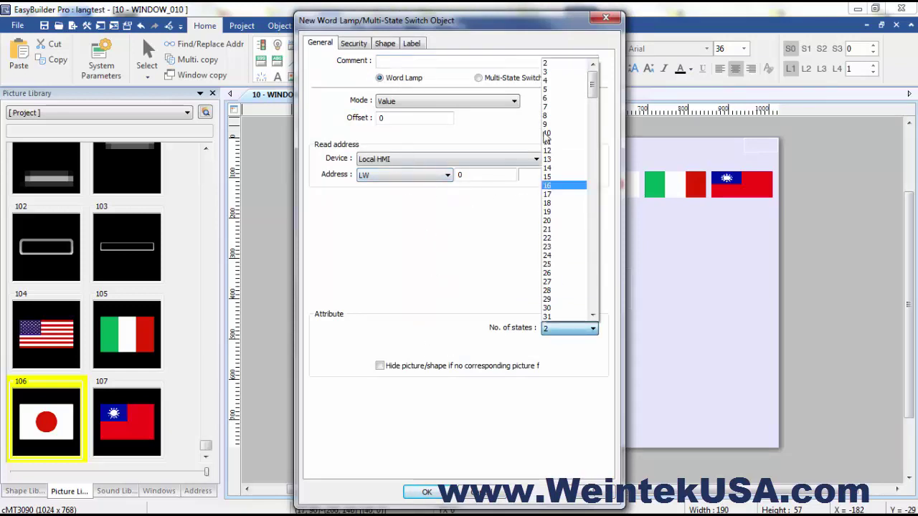
{"action": "left_click", "coordinate": [548, 83]}
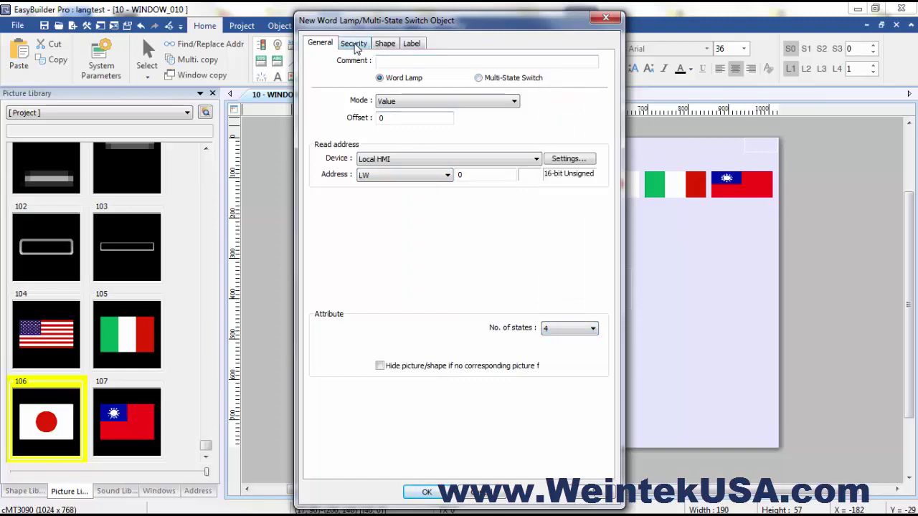
Turn off the lamp's picture and take its text label from the label library
{"action": "left_click", "coordinate": [357, 46]}
{"action": "left_click", "coordinate": [383, 47]}
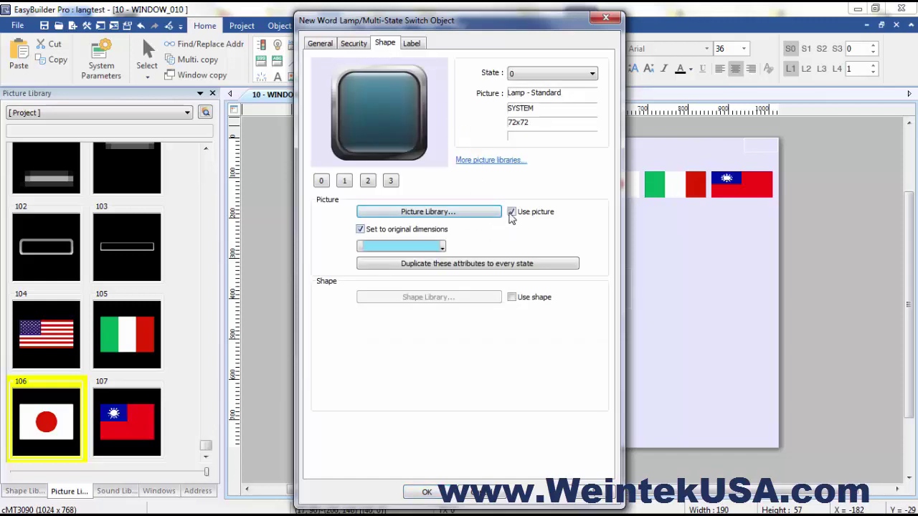
{"action": "left_click", "coordinate": [512, 212]}
{"action": "left_click", "coordinate": [416, 43]}
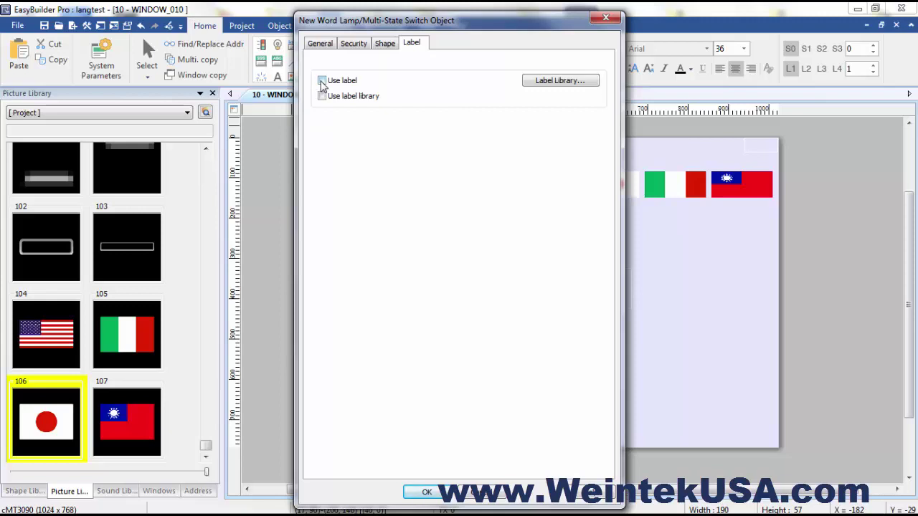
{"action": "left_click", "coordinate": [322, 81]}
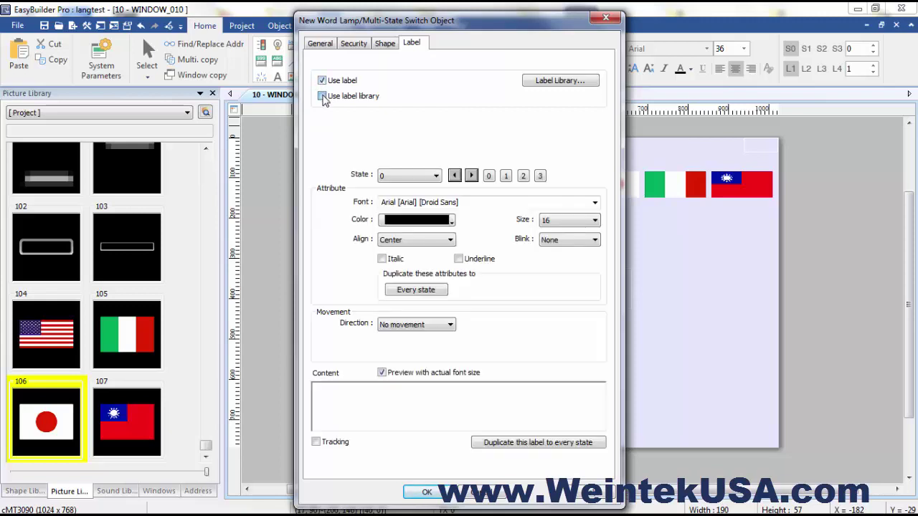
{"action": "left_click", "coordinate": [322, 96]}
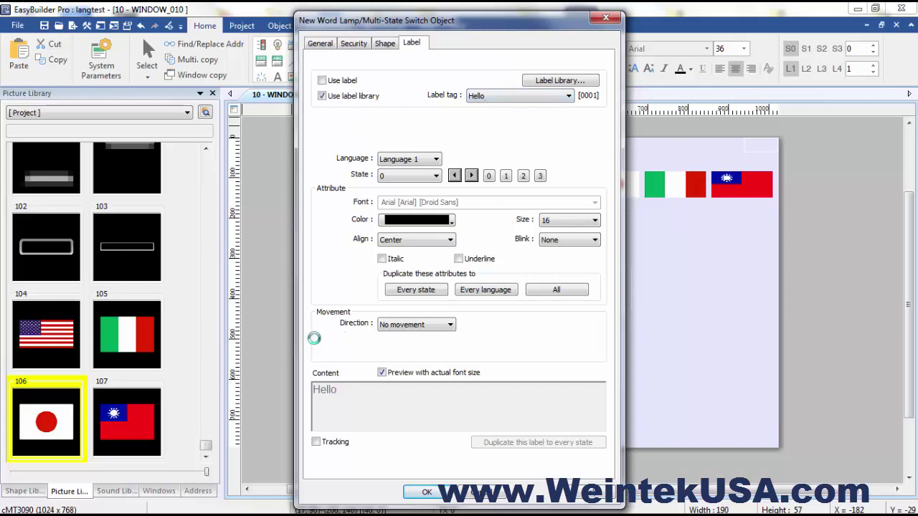
Set the lamp's Language 2 label font size to 13
{"action": "left_click", "coordinate": [427, 161]}
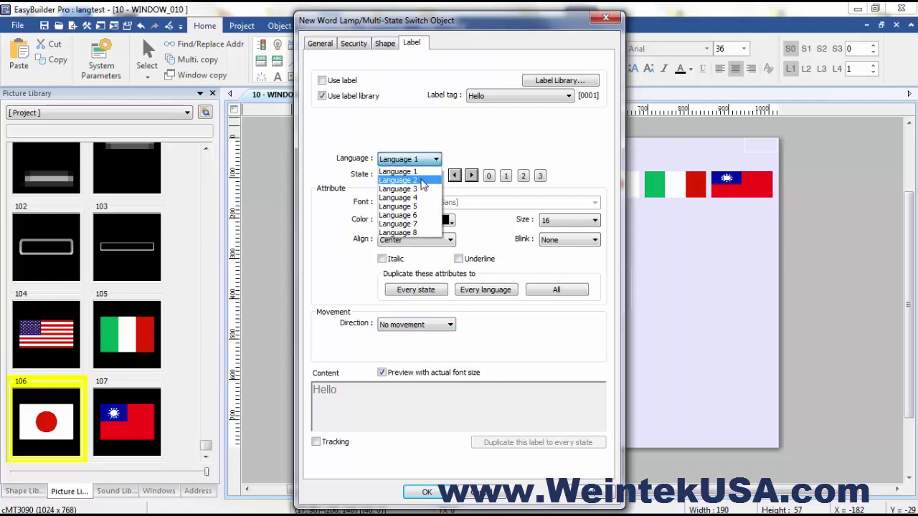
{"action": "left_click", "coordinate": [424, 180]}
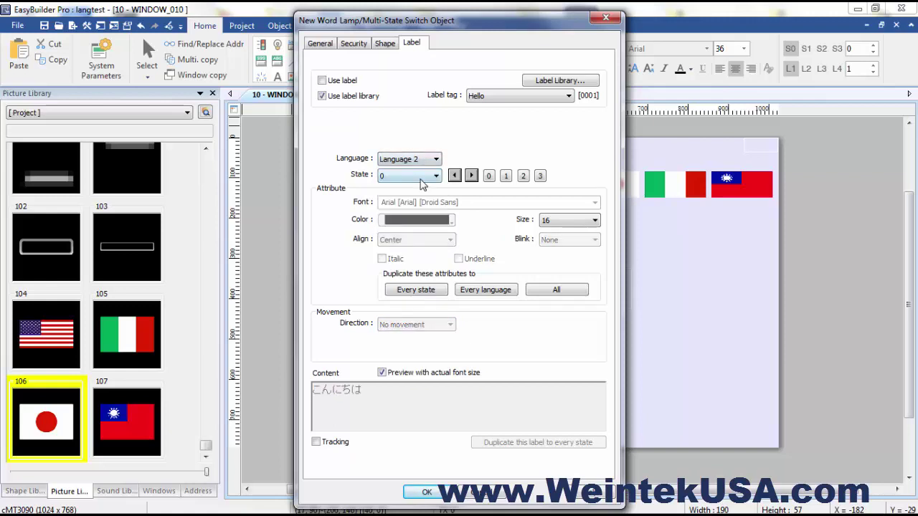
{"action": "left_click", "coordinate": [550, 224]}
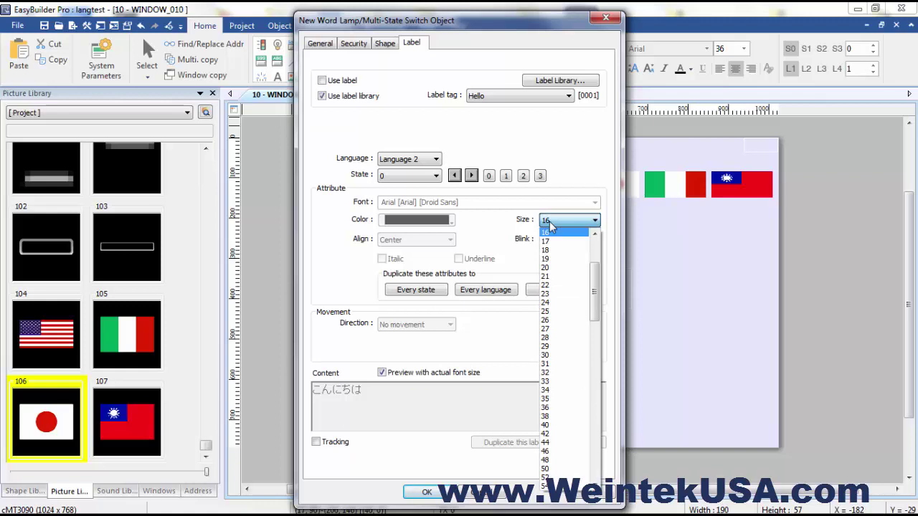
{"action": "left_click", "coordinate": [595, 235]}
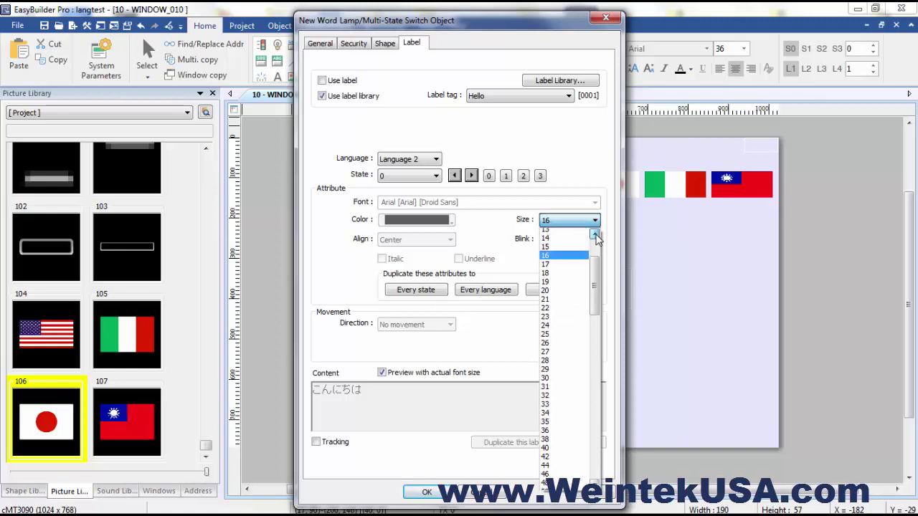
{"action": "left_click", "coordinate": [595, 234]}
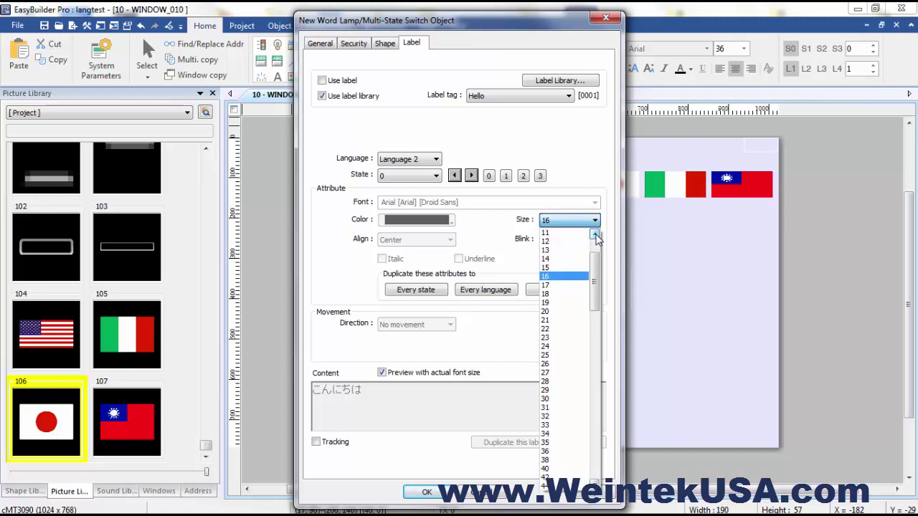
{"action": "left_click", "coordinate": [553, 251]}
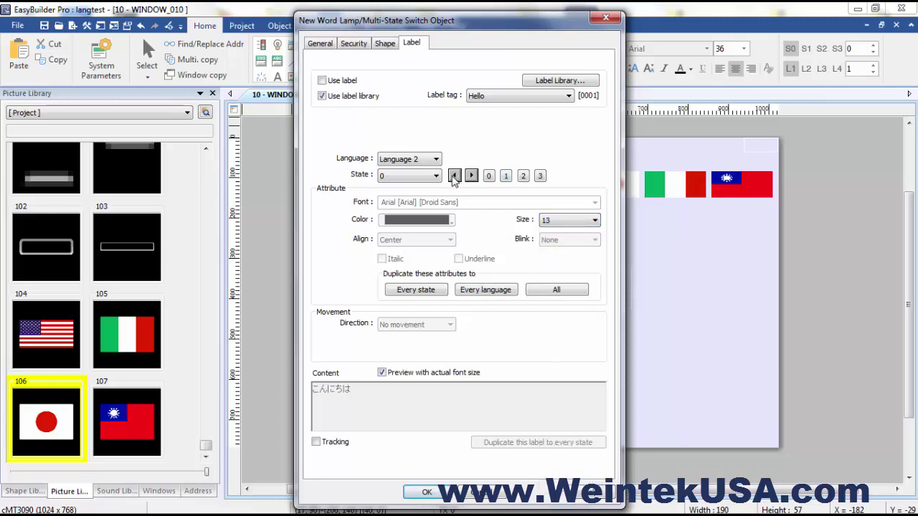
Compare with the Language 1 label, then change the Language 2 label size to 10
{"action": "left_click", "coordinate": [424, 161]}
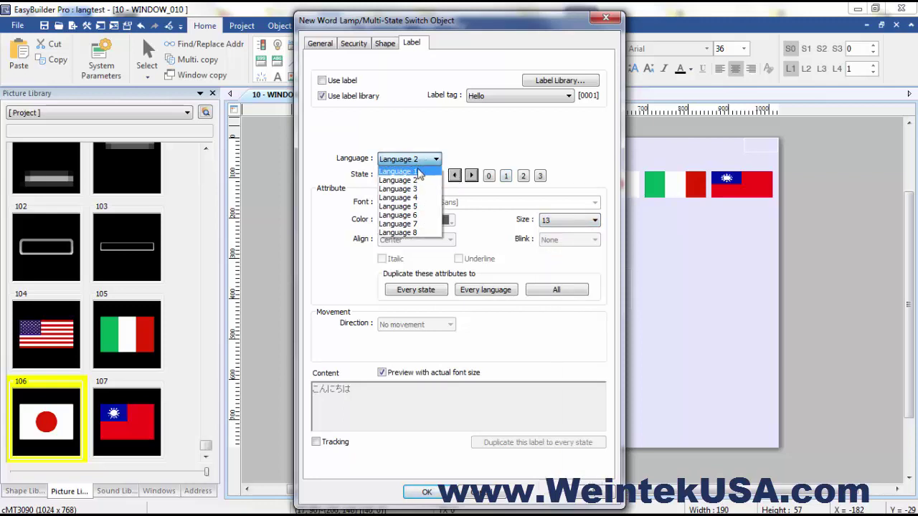
{"action": "left_click", "coordinate": [420, 171]}
{"action": "left_click", "coordinate": [436, 160]}
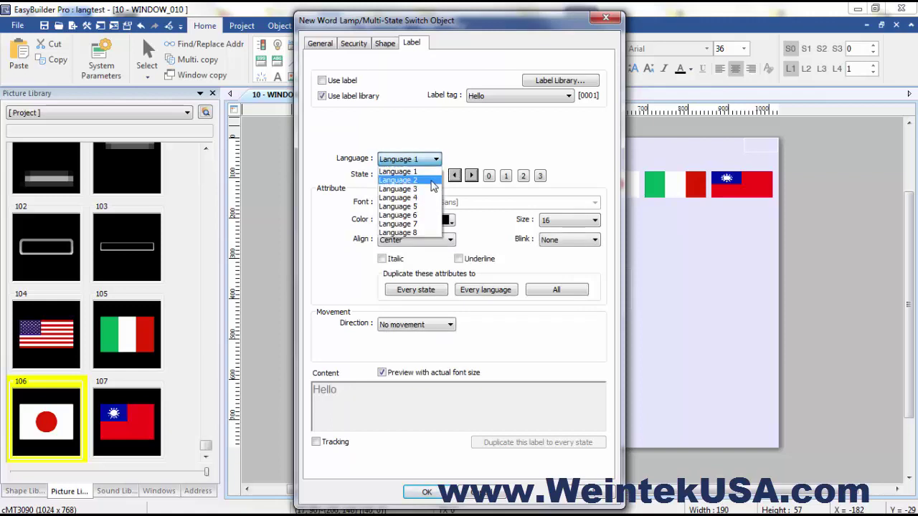
{"action": "left_click", "coordinate": [434, 181]}
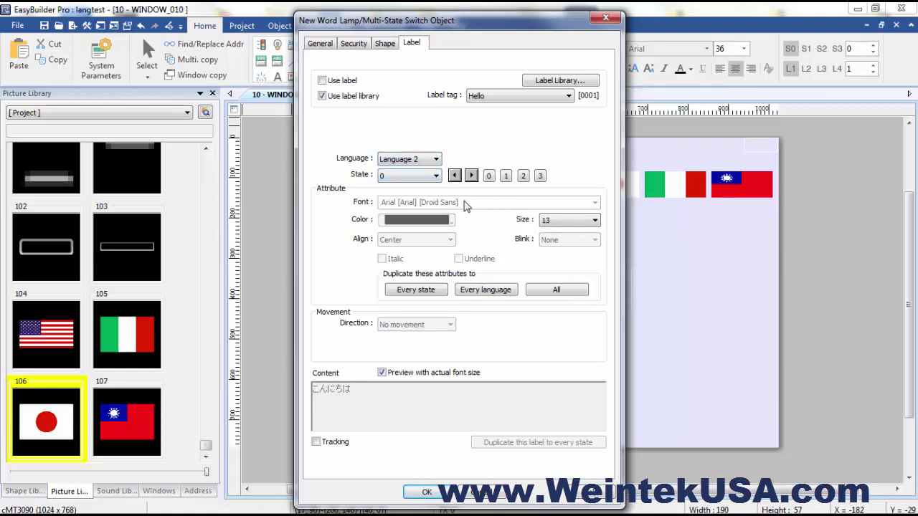
{"action": "left_click", "coordinate": [545, 223]}
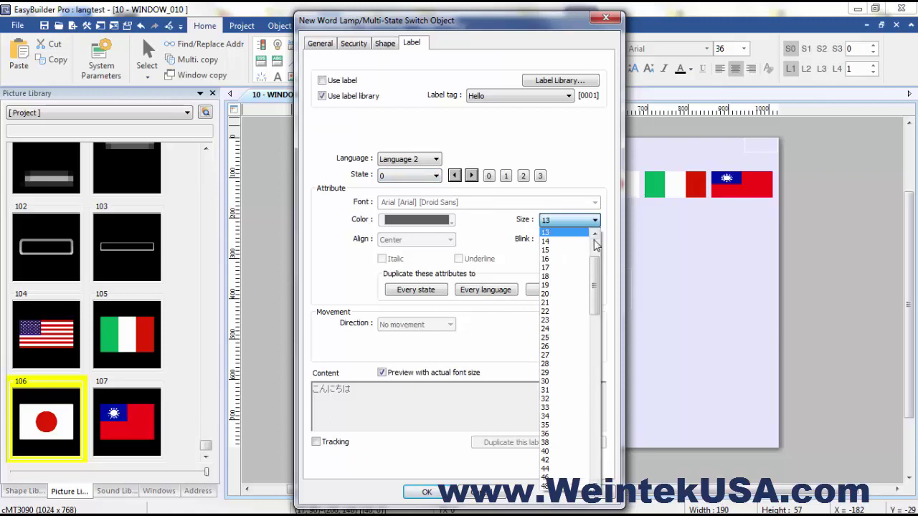
{"action": "left_click", "coordinate": [594, 234]}
{"action": "left_click", "coordinate": [595, 235]}
{"action": "left_click", "coordinate": [556, 248]}
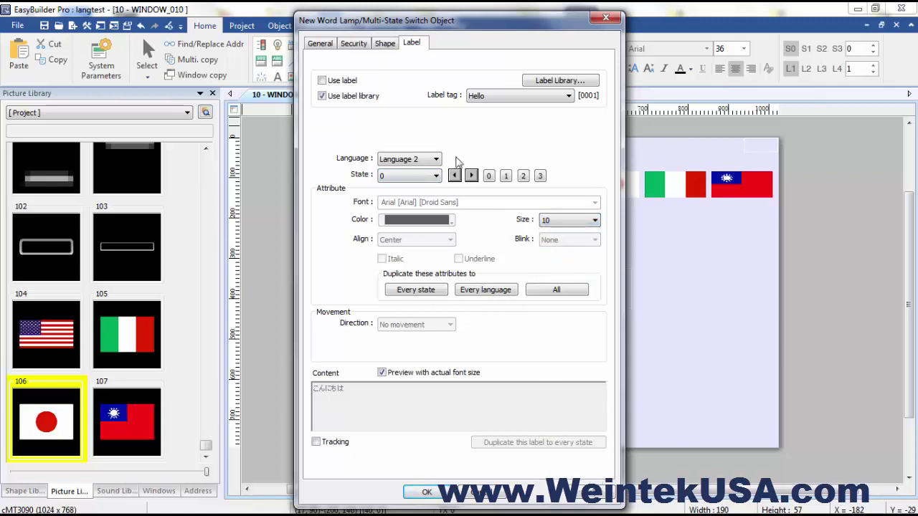
Step through the lamp's Language 2 label states to show the next state's text
{"action": "left_click", "coordinate": [427, 160]}
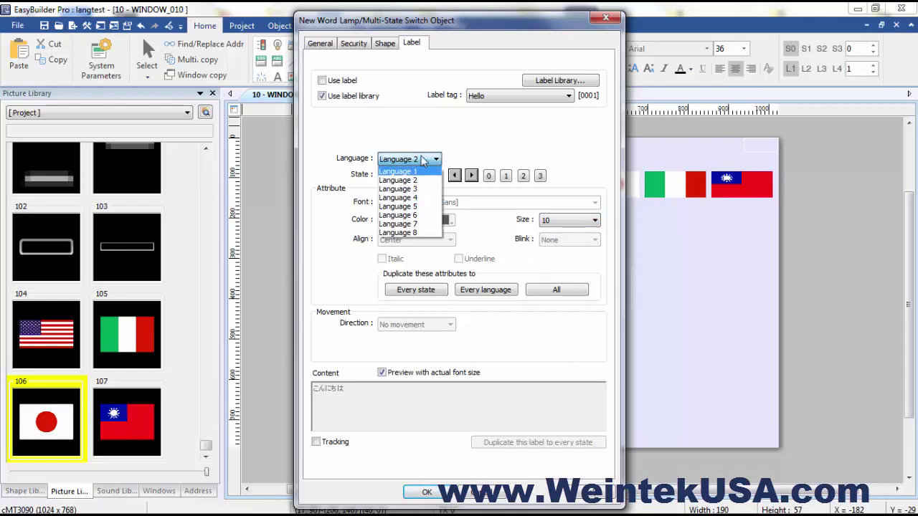
{"action": "left_click", "coordinate": [471, 177]}
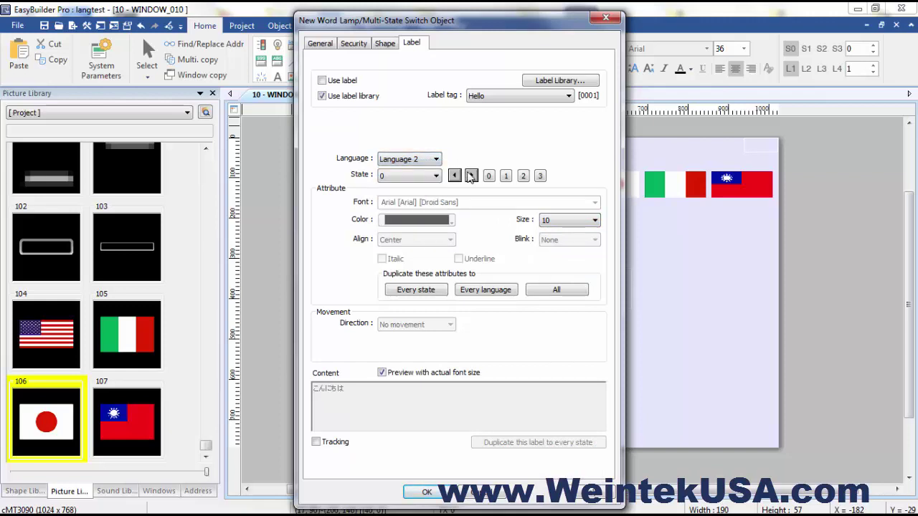
{"action": "left_click", "coordinate": [471, 177]}
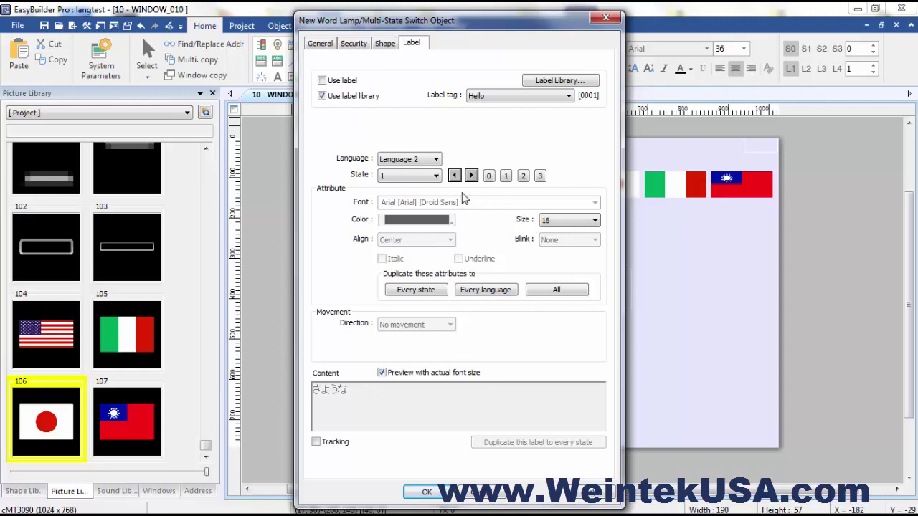
{"action": "left_click", "coordinate": [472, 177]}
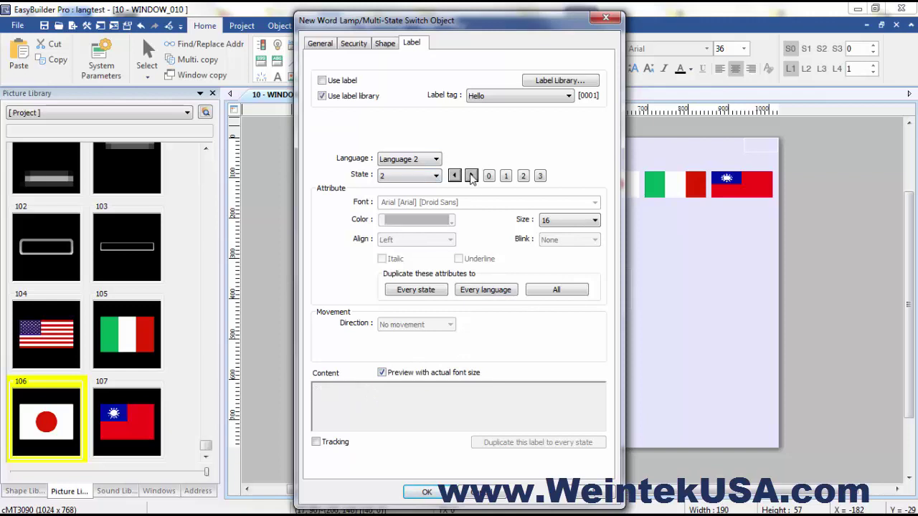
Give the word lamp 2 states, with state 1 reading Goodbye, and place it below the large Hello
{"action": "key", "text": "ctrl+Tab"}
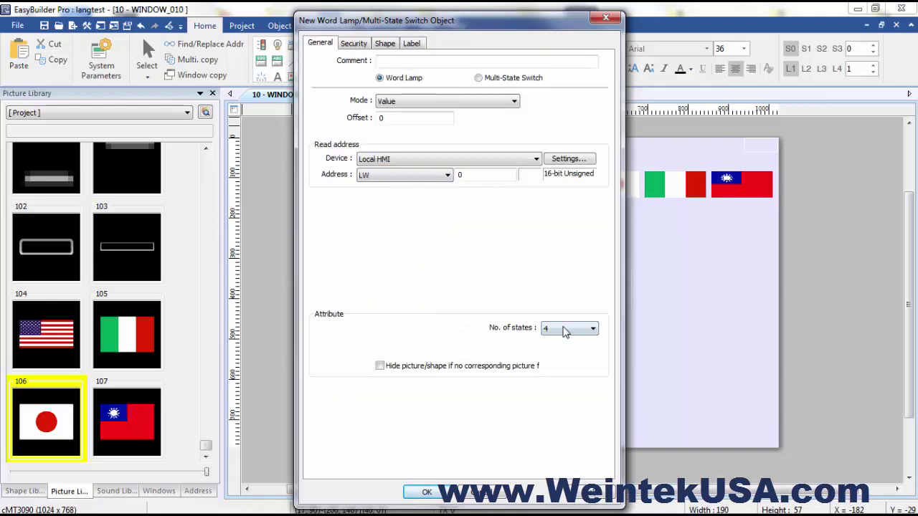
{"action": "left_click", "coordinate": [564, 331]}
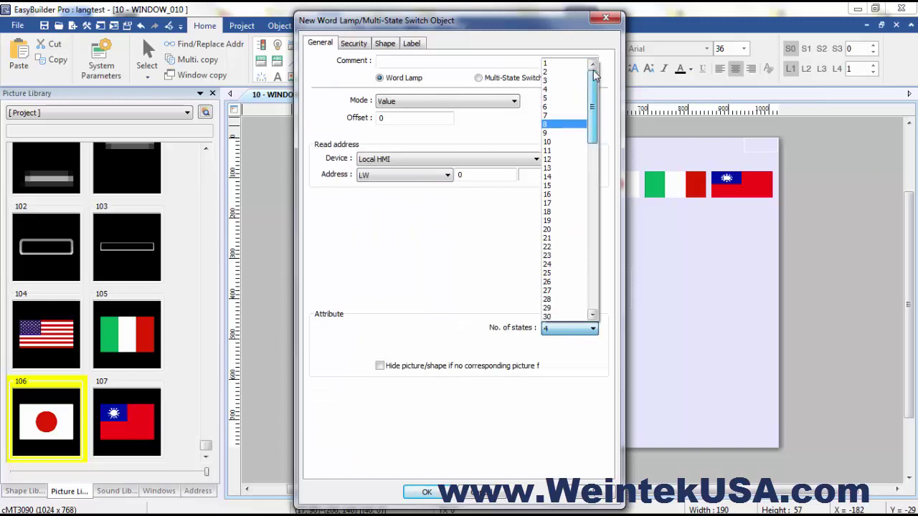
{"action": "left_click", "coordinate": [566, 72]}
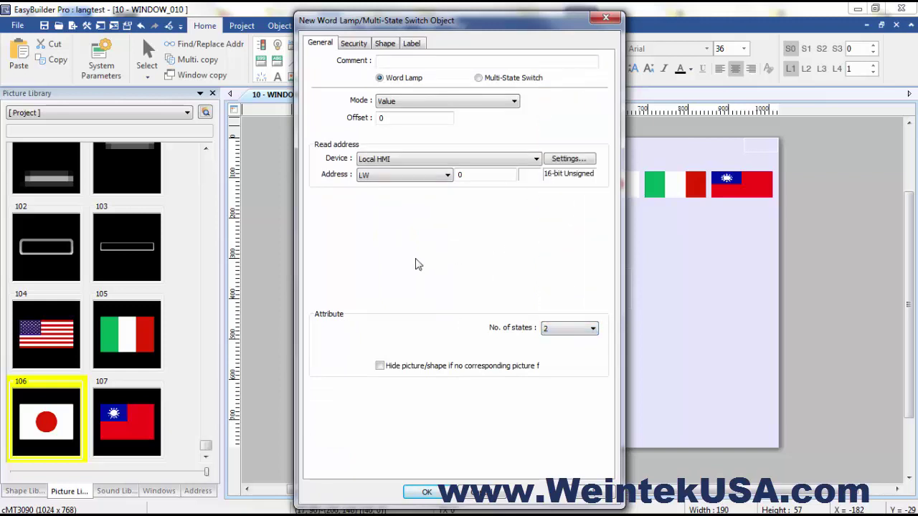
{"action": "left_click", "coordinate": [412, 44]}
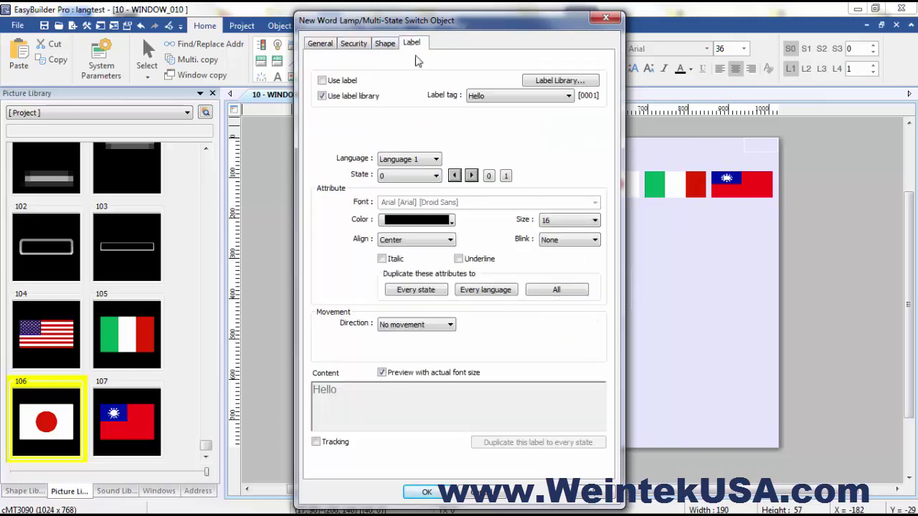
{"action": "left_click", "coordinate": [471, 176]}
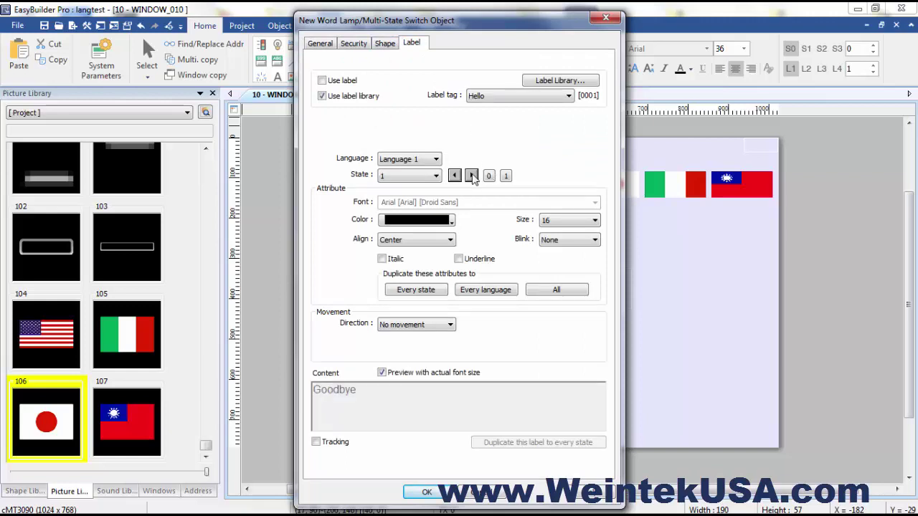
{"action": "left_click", "coordinate": [427, 492]}
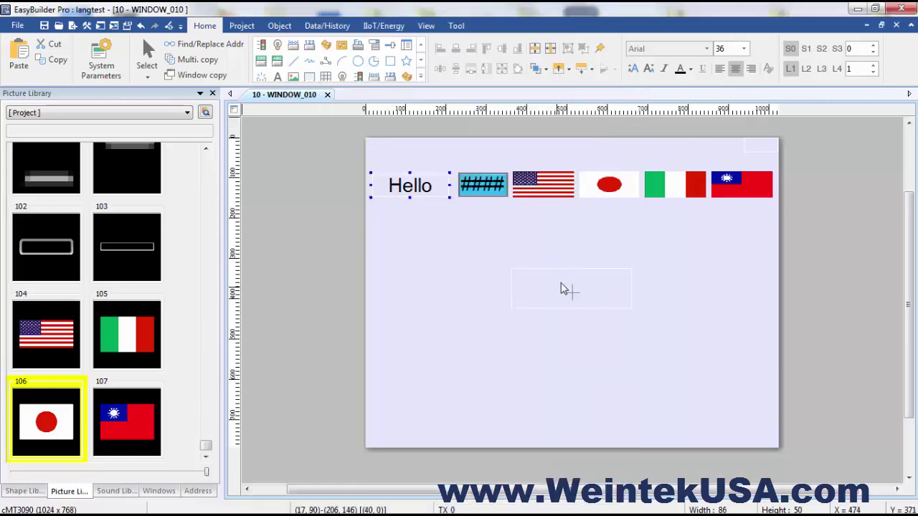
{"action": "left_click", "coordinate": [385, 244]}
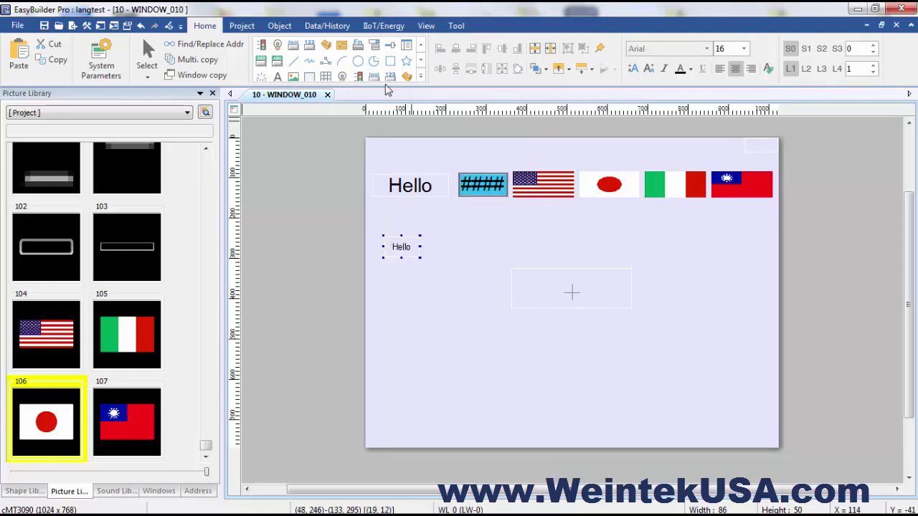
Add a numeric object addressed to LW 0 beside the small Hello lamp
{"action": "left_click", "coordinate": [262, 64]}
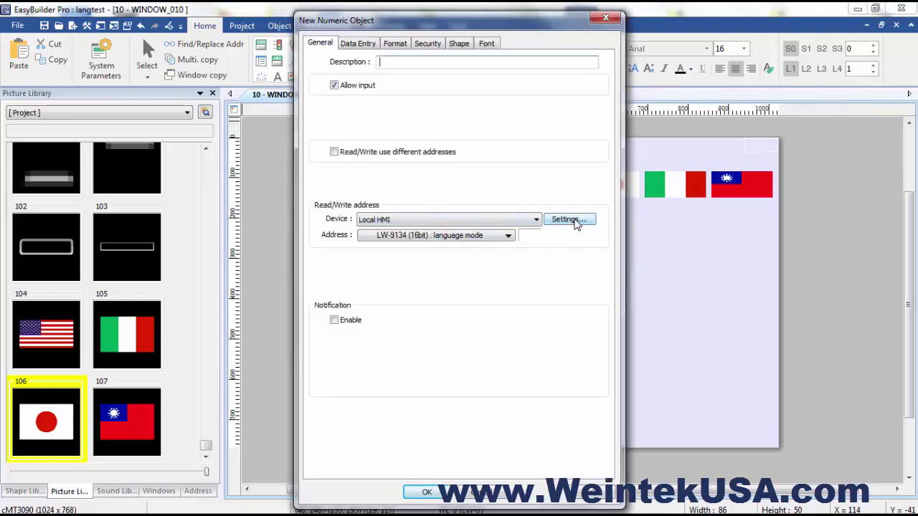
{"action": "left_click", "coordinate": [574, 223]}
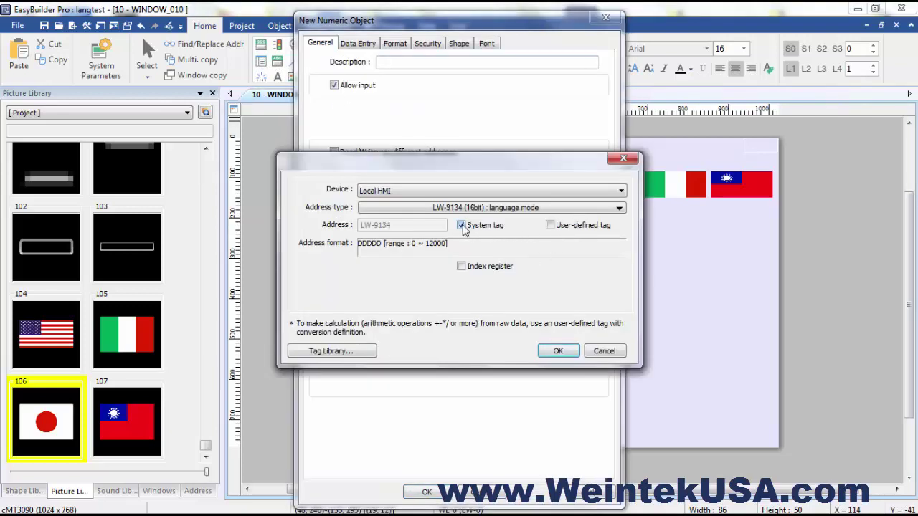
{"action": "left_click", "coordinate": [461, 226]}
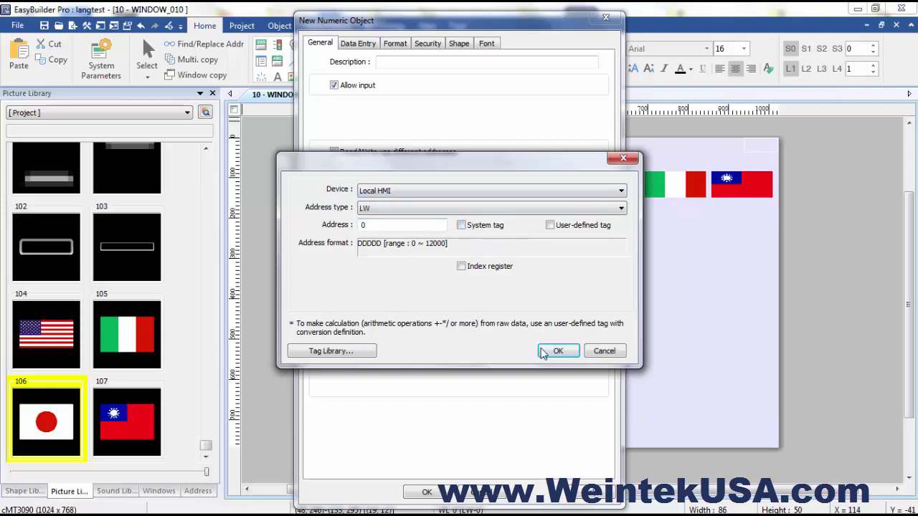
{"action": "left_click", "coordinate": [545, 351]}
{"action": "left_click", "coordinate": [427, 492]}
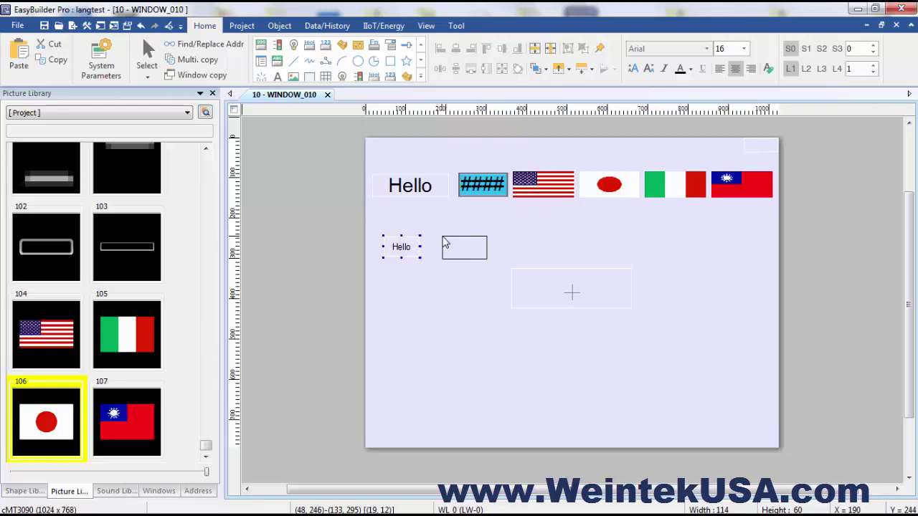
{"action": "left_click", "coordinate": [445, 243]}
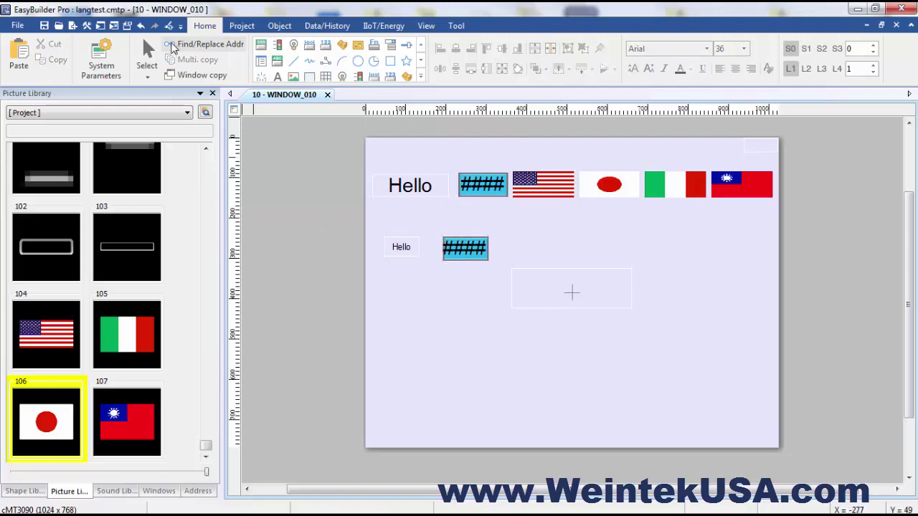
Run the offline simulation, try the Japanese, Italian and Chinese flags, and enter 1 for the lamp register
{"action": "left_click", "coordinate": [114, 27]}
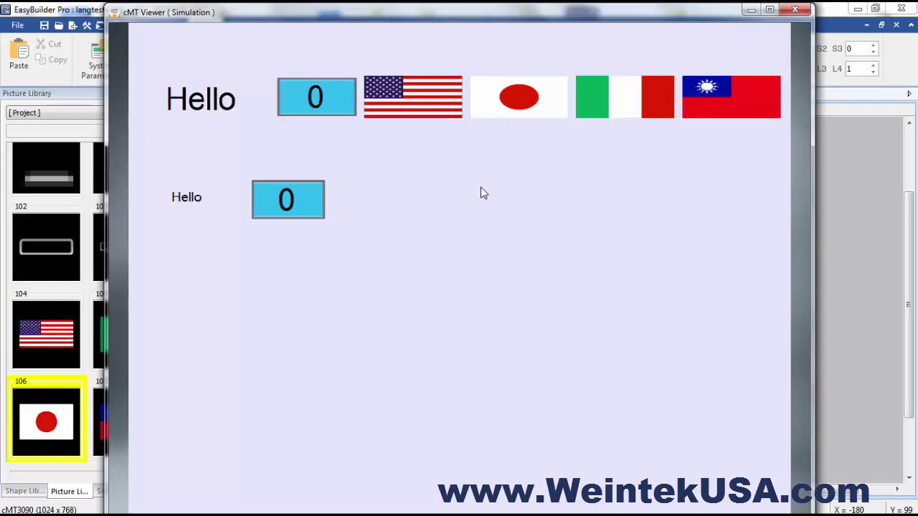
{"action": "left_click", "coordinate": [522, 104]}
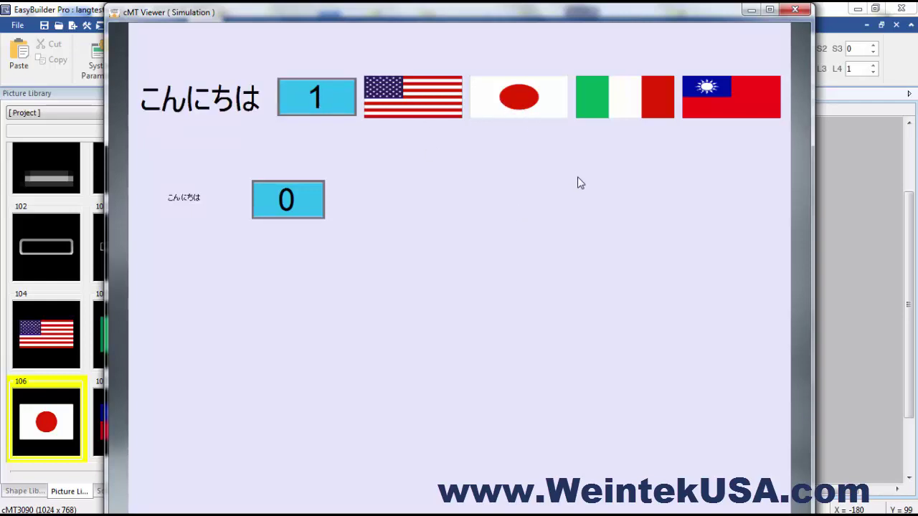
{"action": "left_click", "coordinate": [620, 101]}
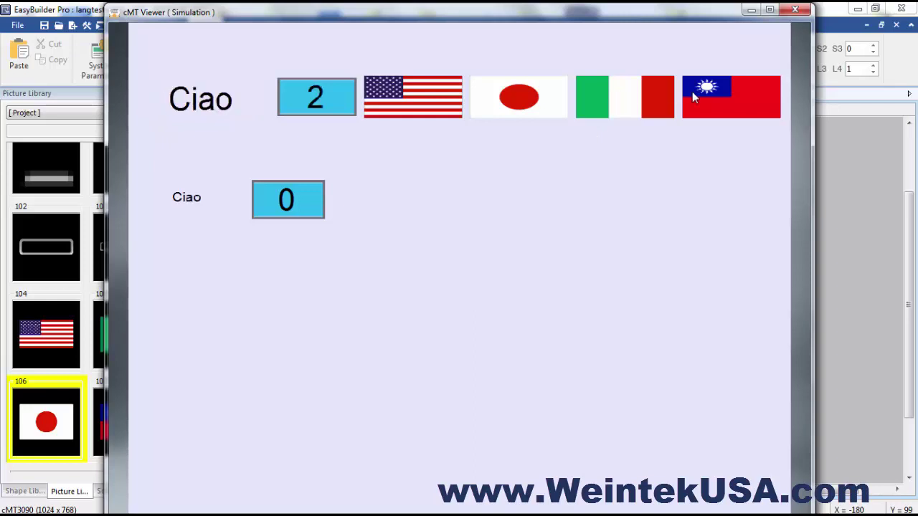
{"action": "left_click", "coordinate": [725, 107]}
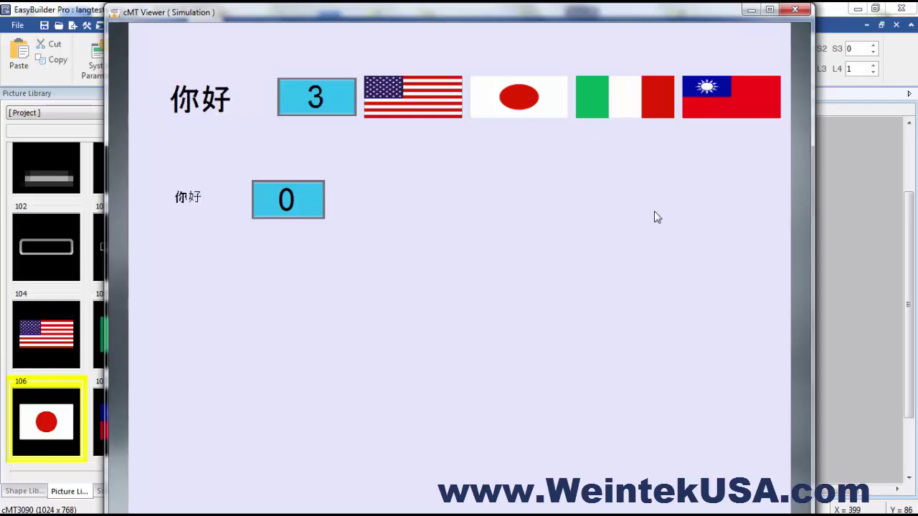
{"action": "left_click", "coordinate": [287, 203]}
Cycle through the English, Japanese, Italian and Chinese flags to check the translated labels
{"action": "left_click", "coordinate": [419, 96]}
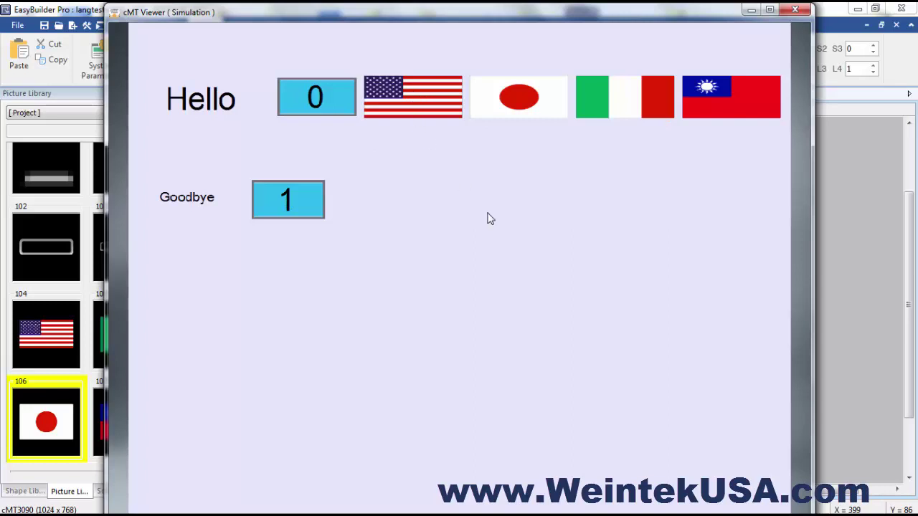
{"action": "left_click", "coordinate": [514, 105]}
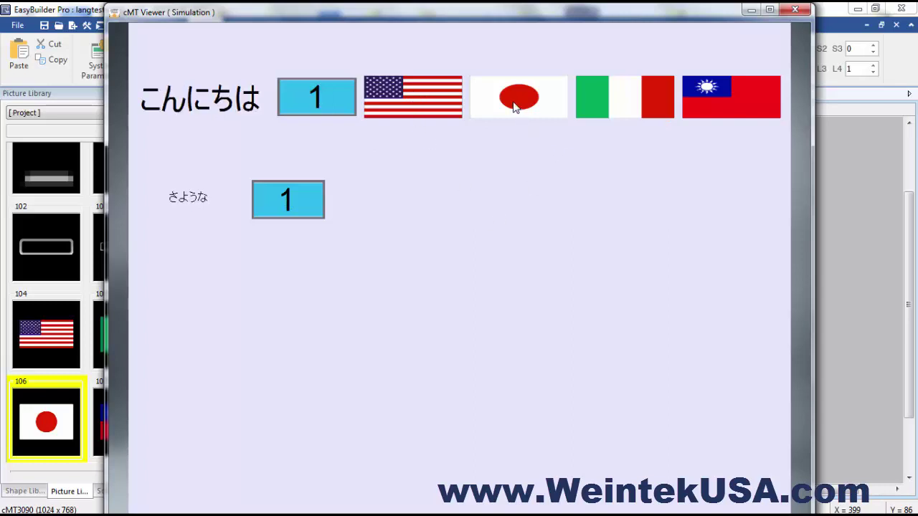
{"action": "left_click", "coordinate": [632, 116]}
{"action": "left_click", "coordinate": [736, 110]}
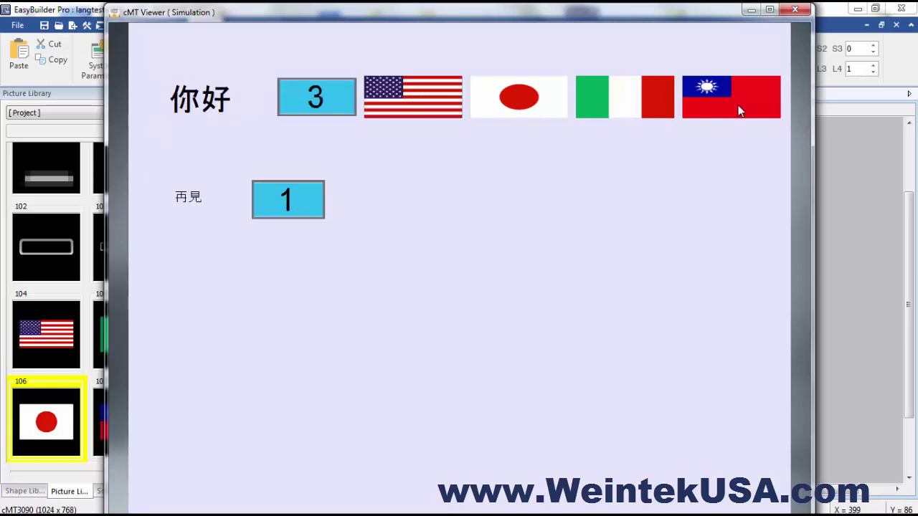